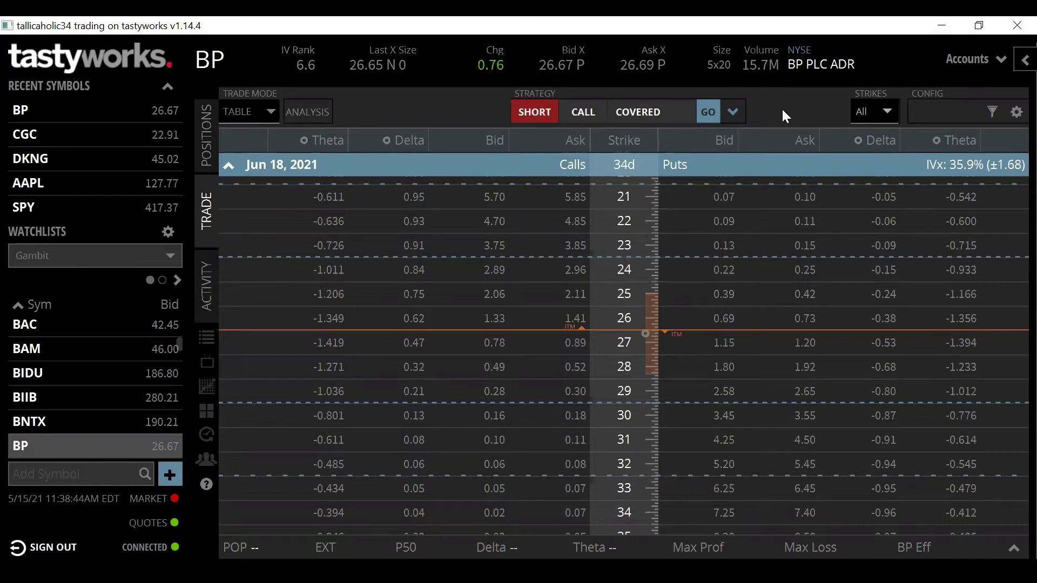
Sell one BP Jun 18, 2021 25-strike put for a 0.39 credit, max profit 39
scroll(765, 292, "down", 1)
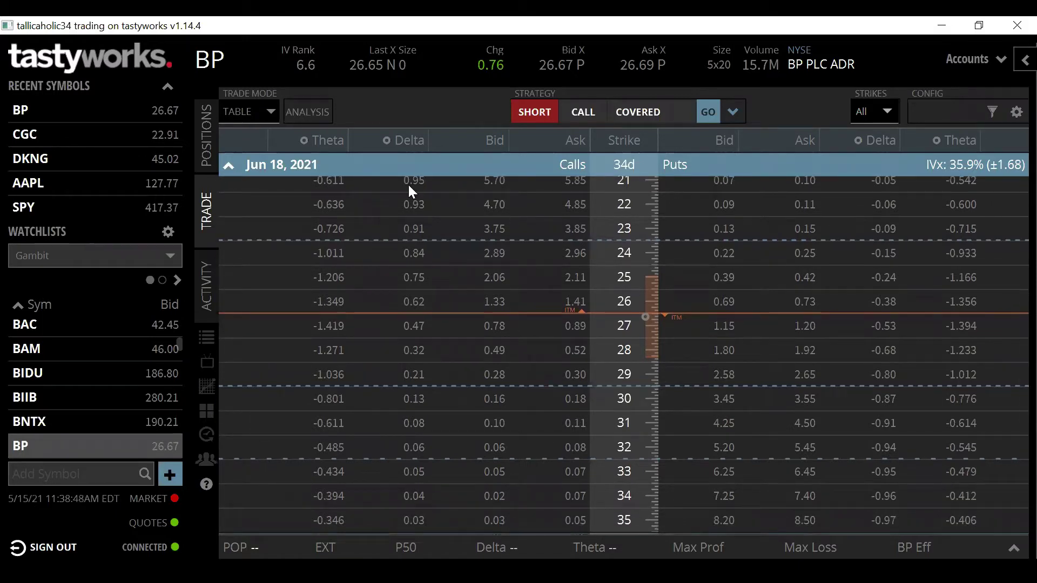
left_click(211, 60)
left_click(720, 280)
scroll(767, 239, "up", 4)
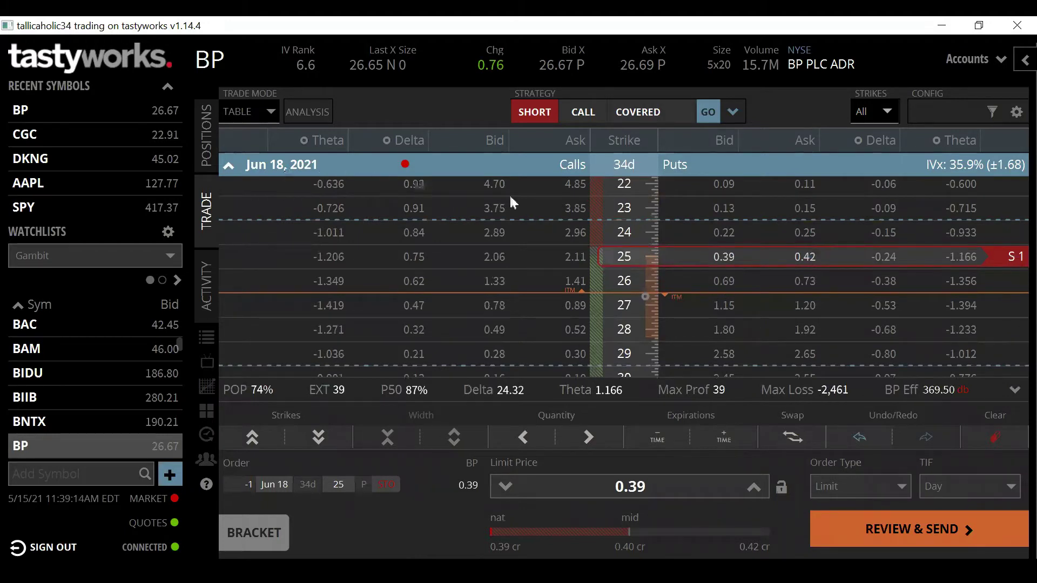
scroll(763, 292, "down", 1)
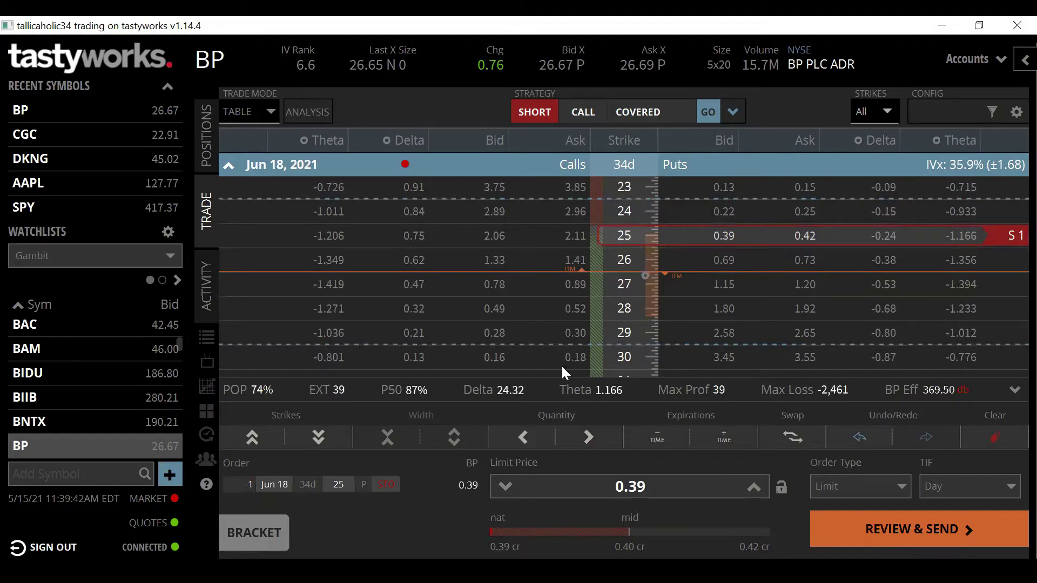
Buy one Jun 18 29-strike call at the 0.30 ask, leaving a 0.11 net credit
left_click(573, 334)
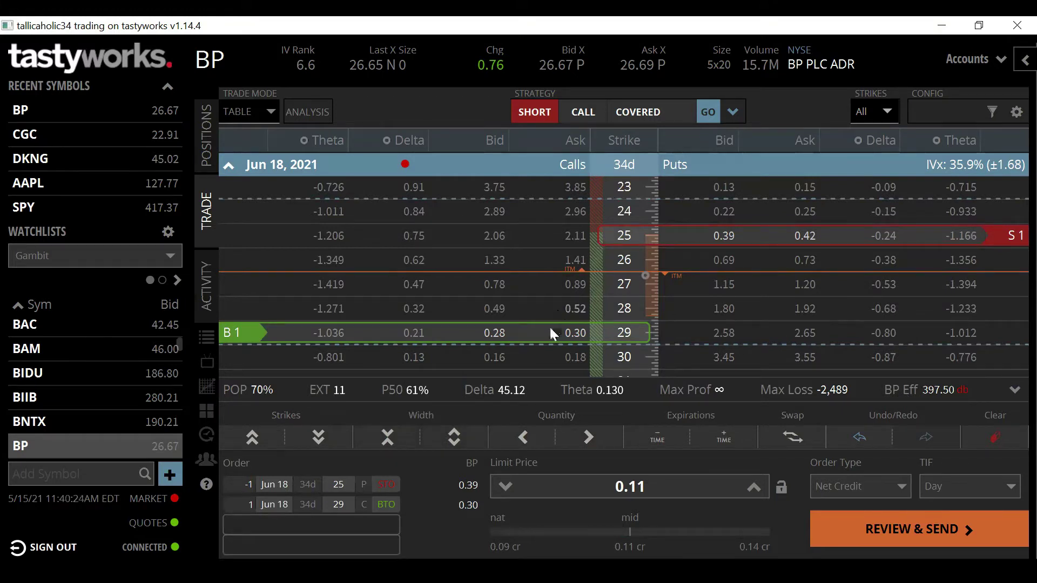
left_click_drag(544, 328, 543, 311)
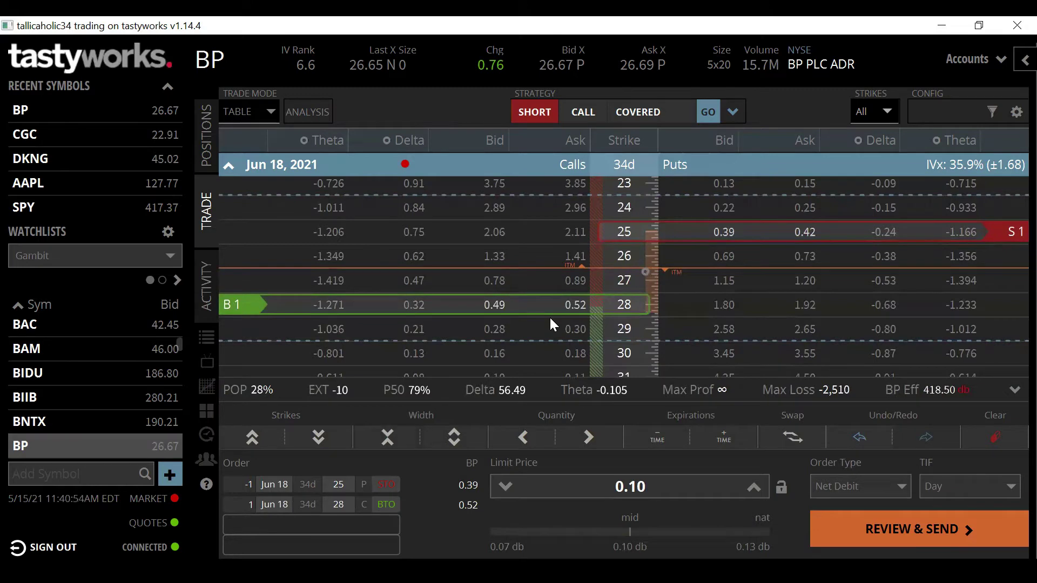
left_click_drag(551, 311, 548, 327)
scroll(692, 302, "down", 1)
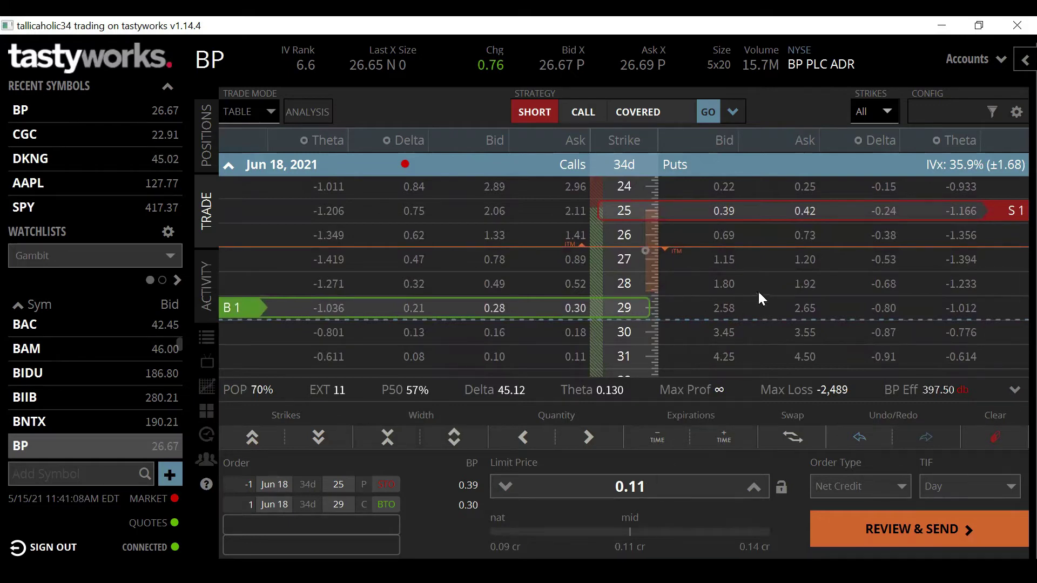
scroll(757, 290, "up", 1)
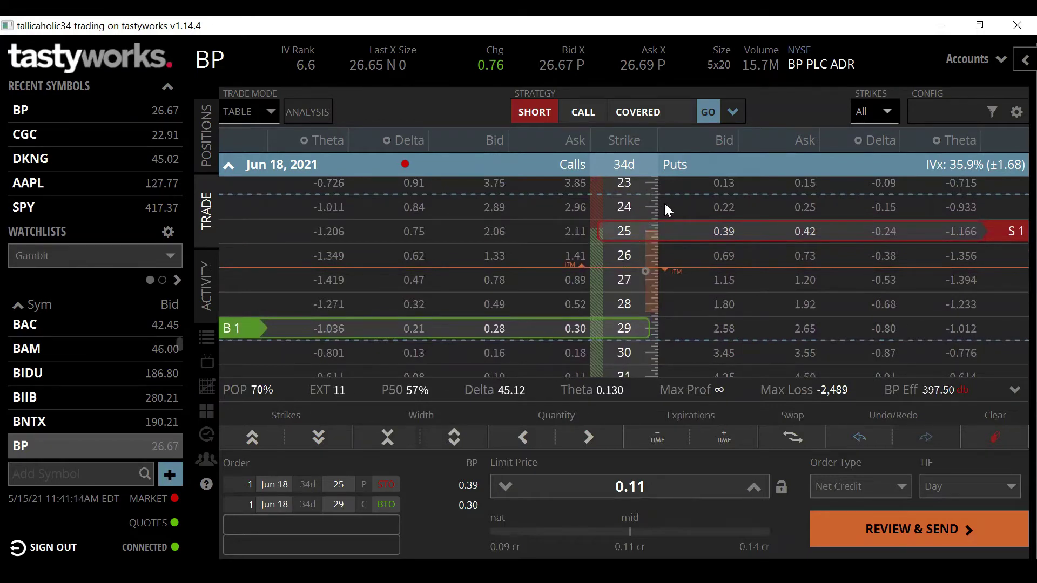
scroll(761, 288, "down", 1)
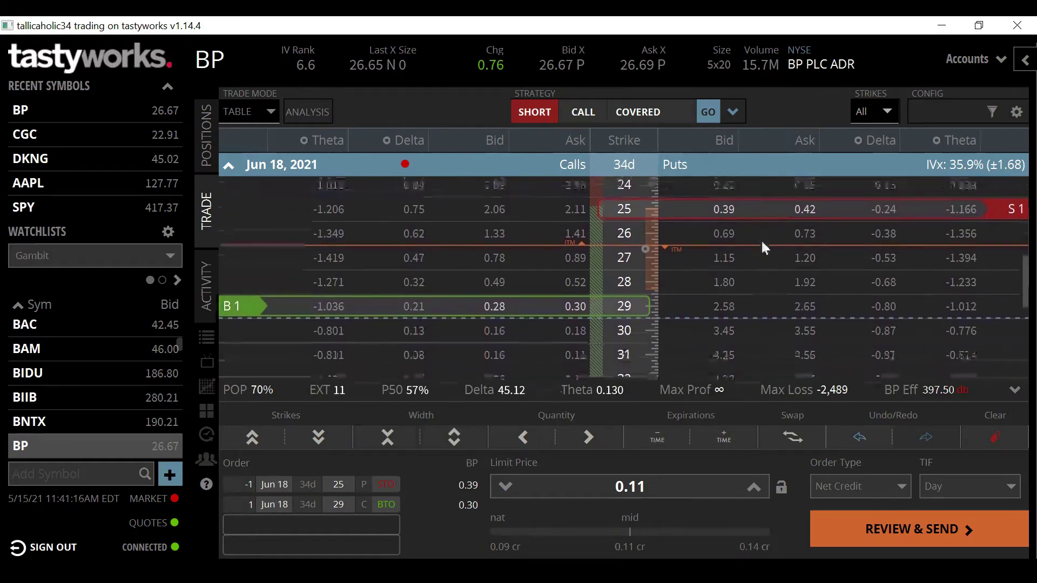
scroll(761, 263, "up", 1)
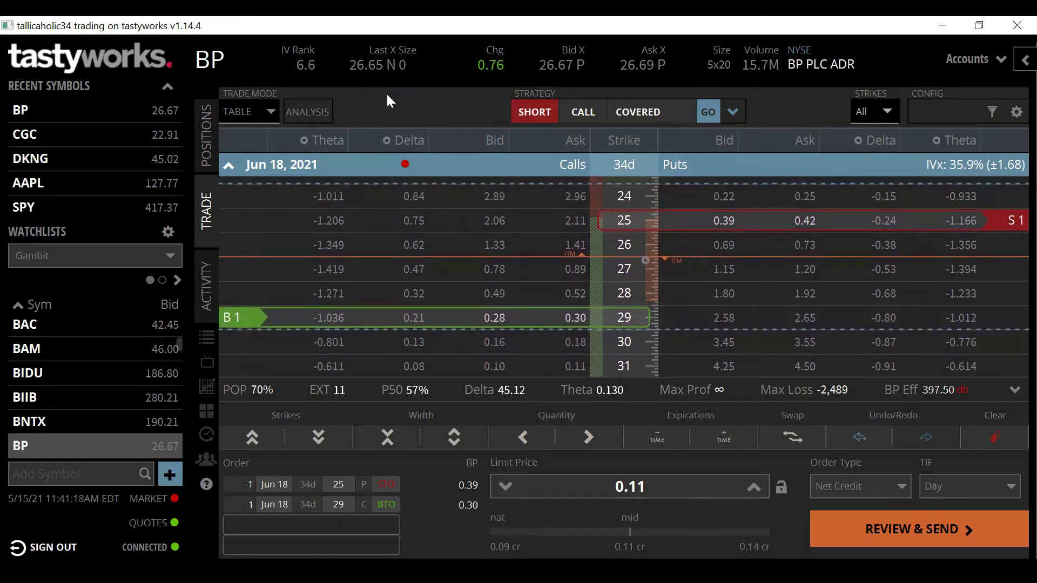
scroll(695, 276, "down", 1)
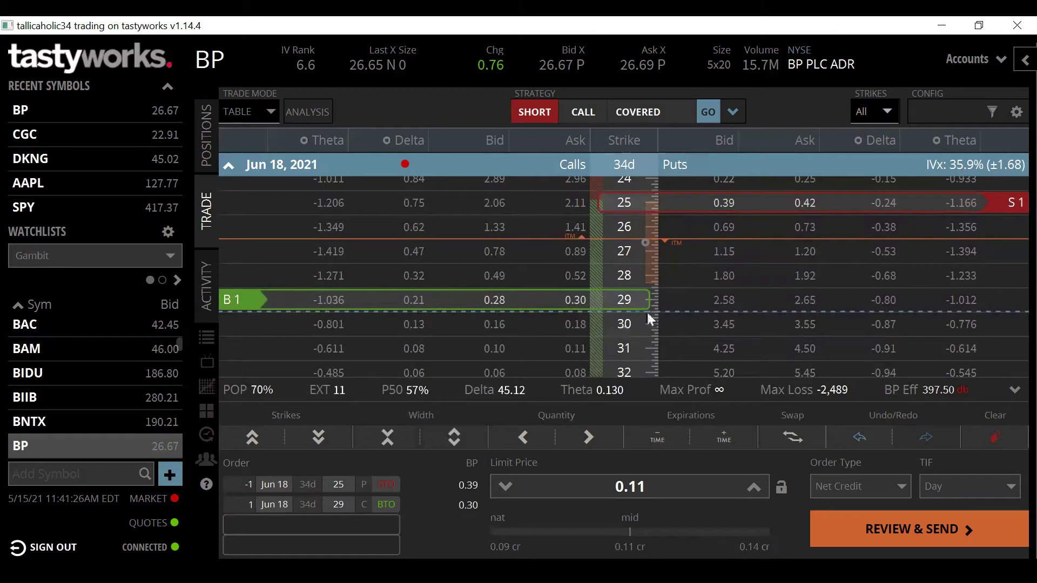
scroll(683, 308, "down", 3)
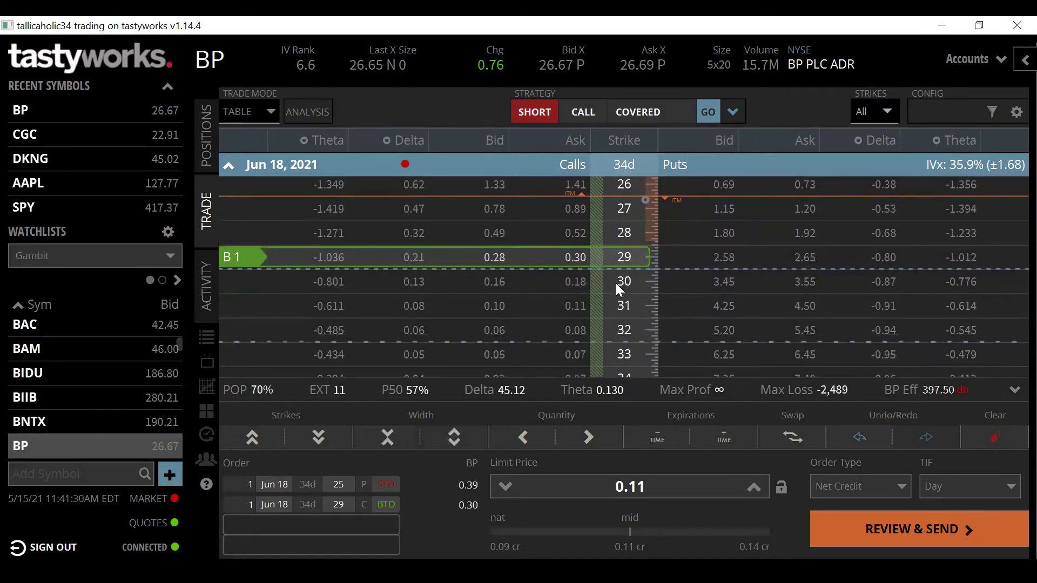
scroll(693, 292, "down", 1)
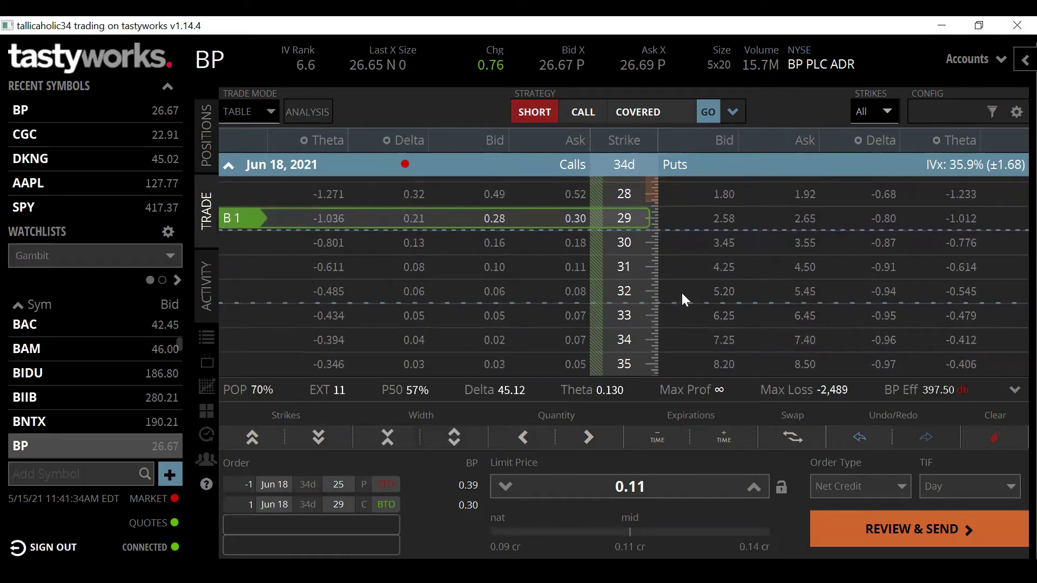
scroll(681, 264, "up", 1)
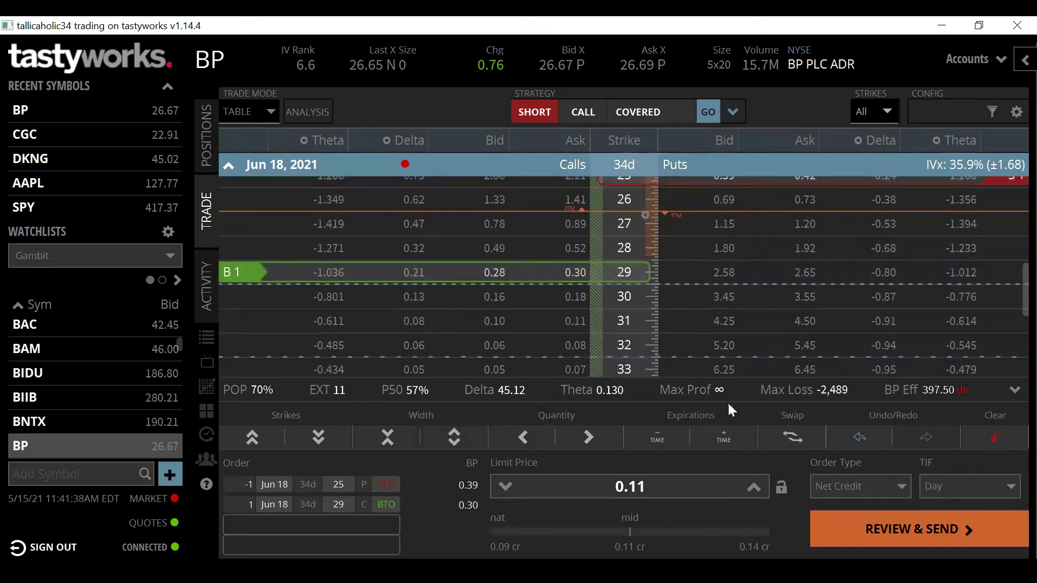
scroll(672, 271, "down", 1)
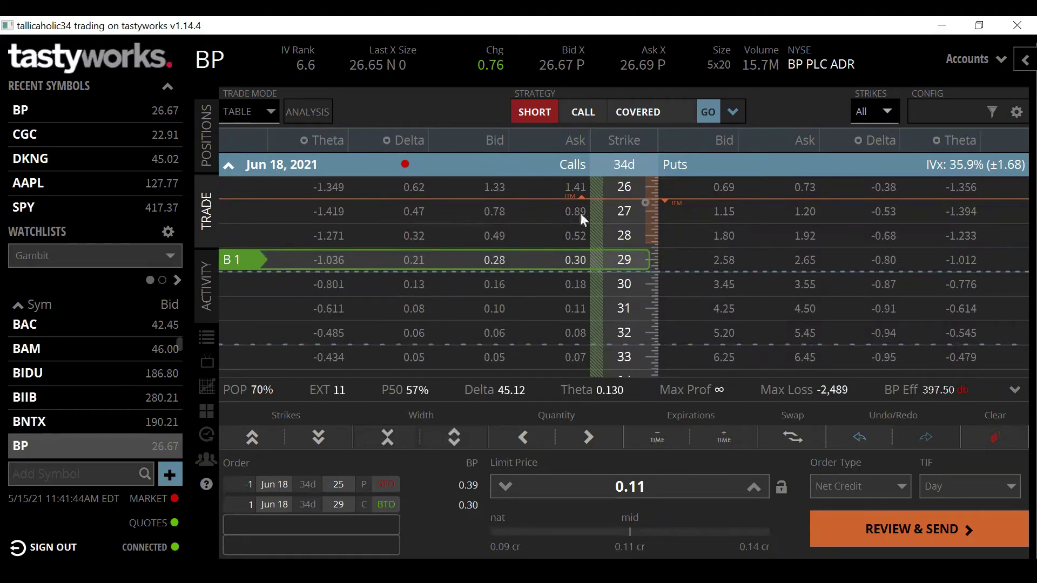
scroll(682, 247, "up", 3)
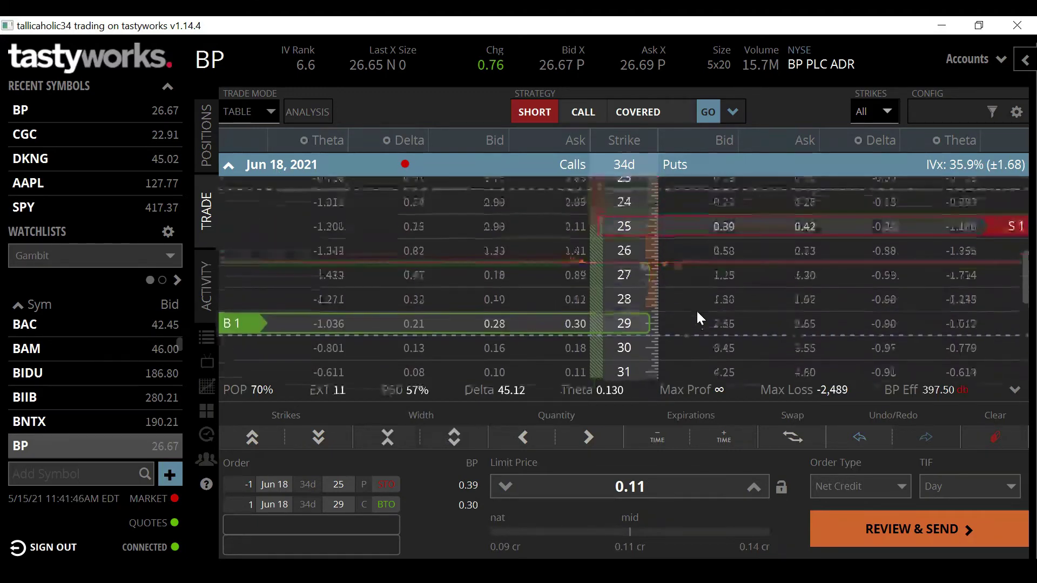
scroll(676, 285, "up", 1)
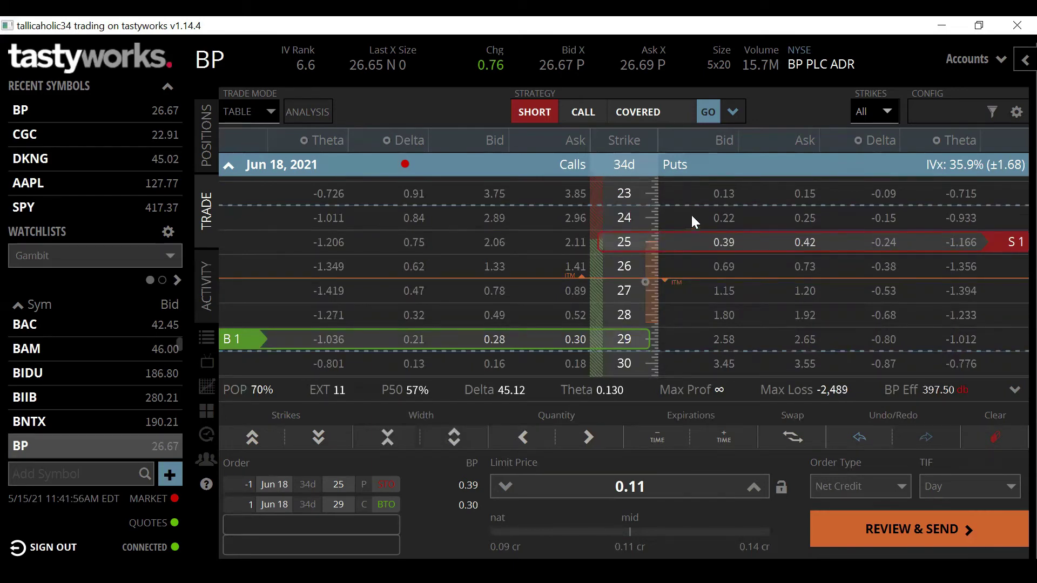
scroll(694, 229, "up", 1)
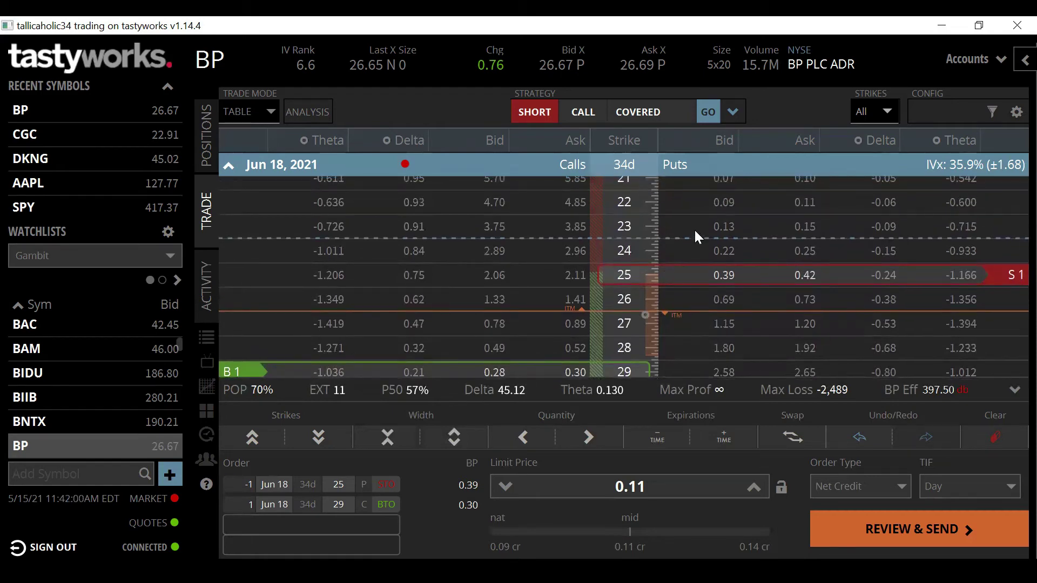
scroll(695, 230, "down", 1)
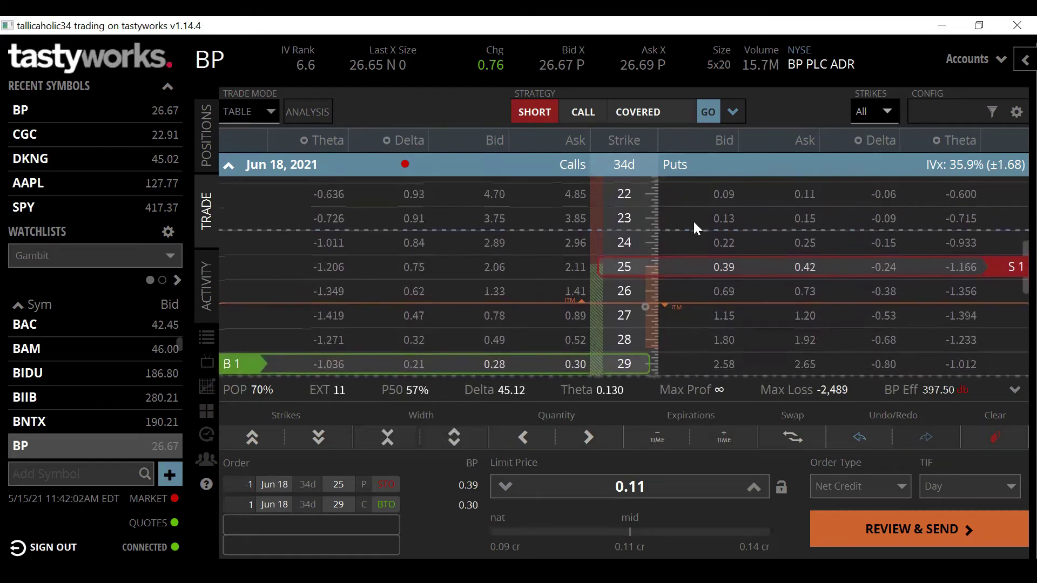
scroll(693, 222, "down", 2)
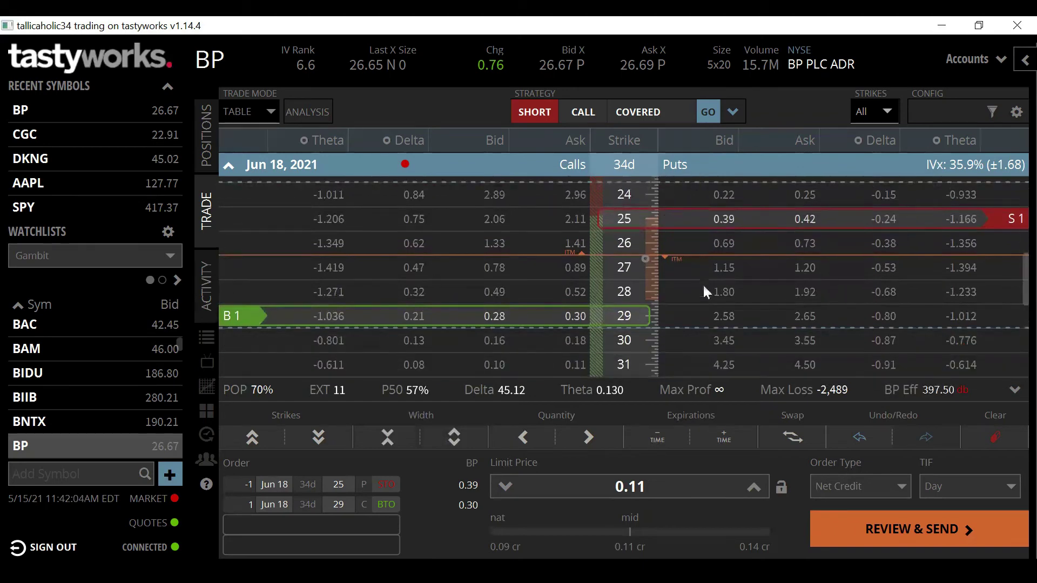
scroll(703, 278, "down", 1)
scroll(694, 254, "up", 1)
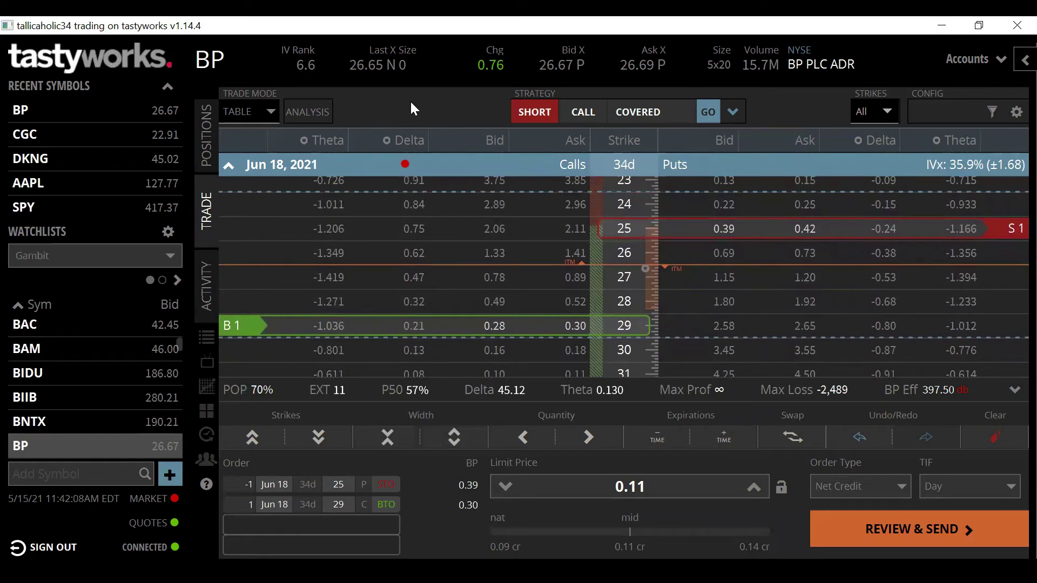
scroll(707, 277, "down", 3)
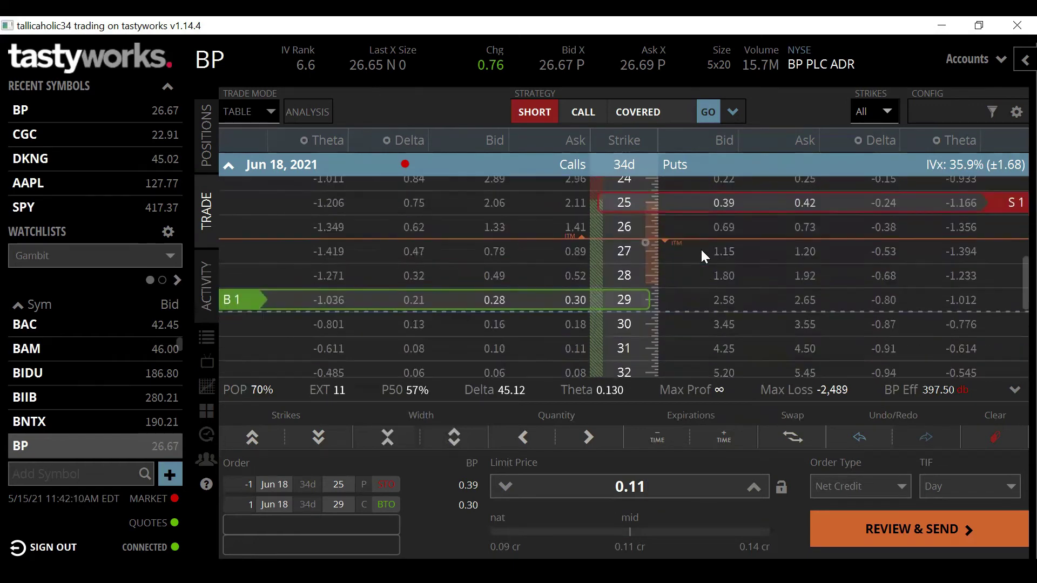
scroll(697, 232, "up", 1)
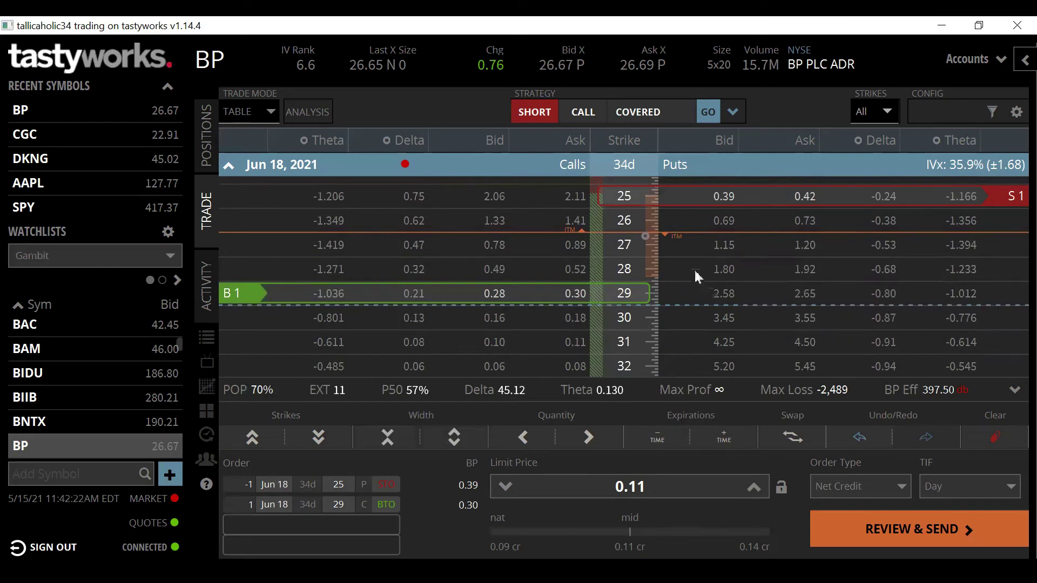
scroll(684, 268, "up", 1)
Move the long call leg down to the 28 and 27 strikes, then drag it back toward 29
left_click_drag(561, 308, 560, 261)
scroll(697, 296, "up", 1)
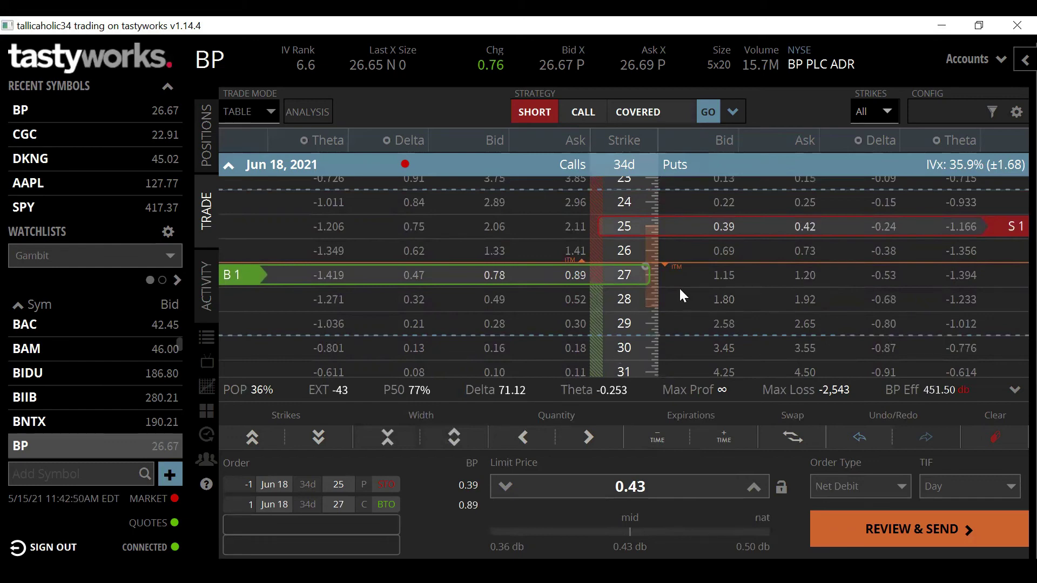
scroll(678, 287, "up", 1)
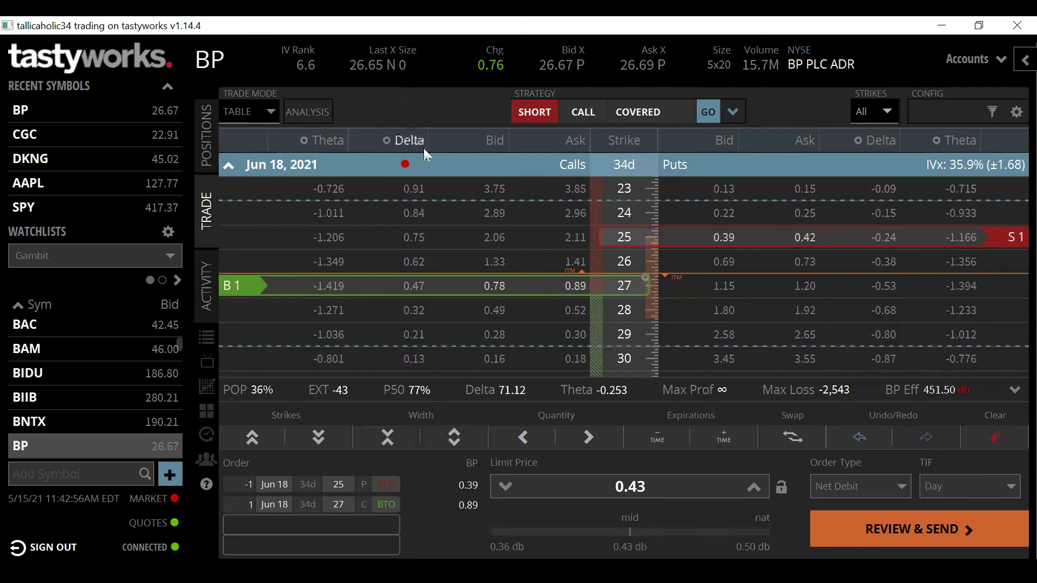
scroll(699, 293, "down", 1)
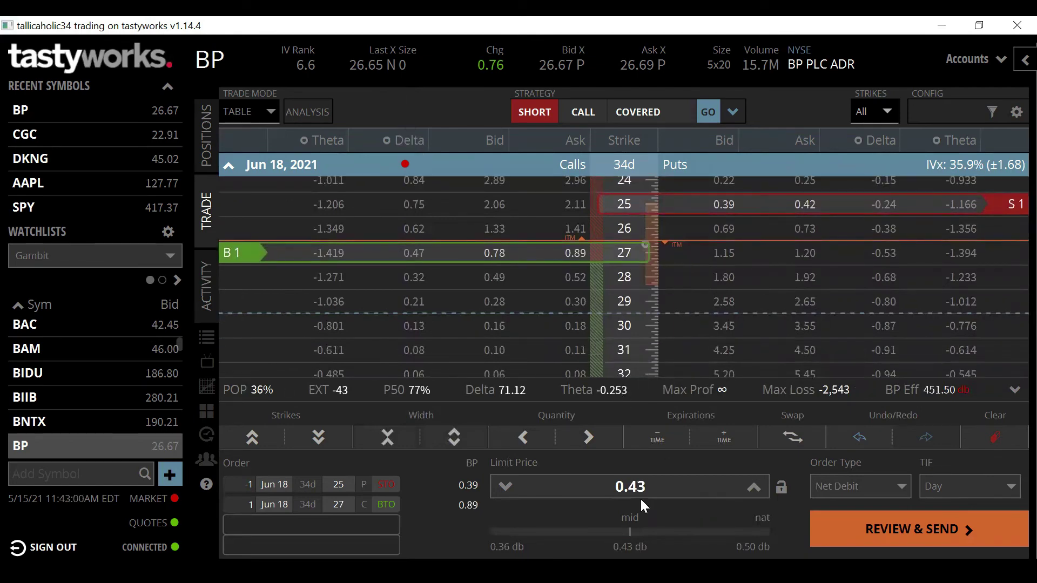
left_click_drag(544, 254, 542, 300)
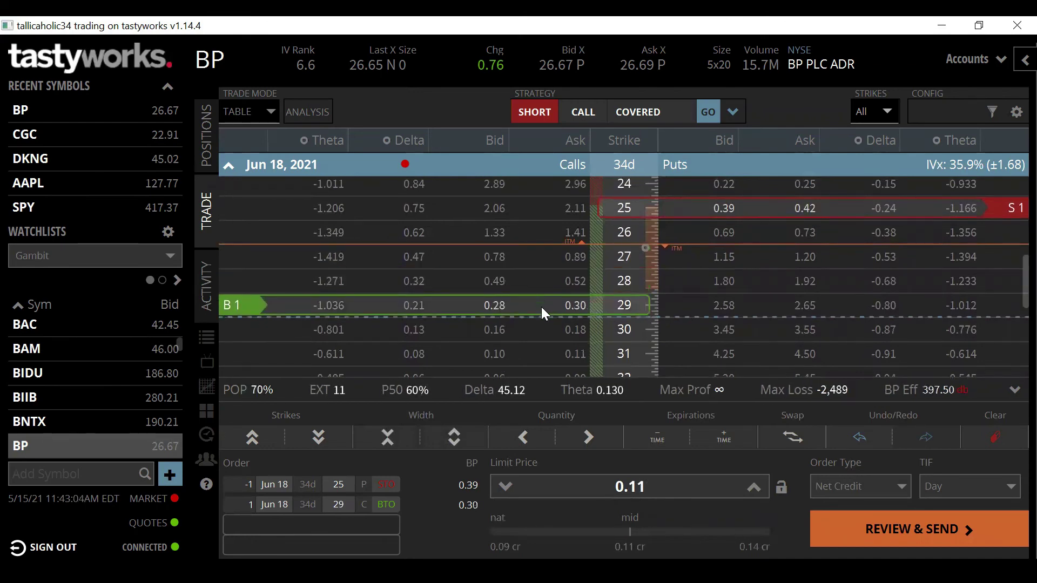
Try the long call at strike 30, then return it to 29 for a 0.11 net credit
scroll(542, 324, "up", 1)
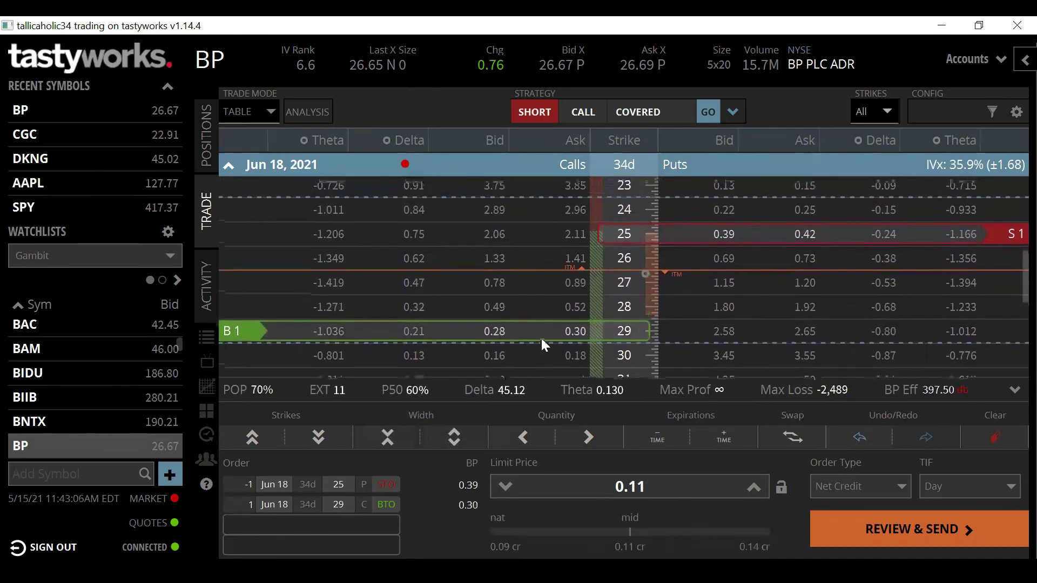
left_click_drag(541, 338, 541, 357)
scroll(689, 303, "down", 1)
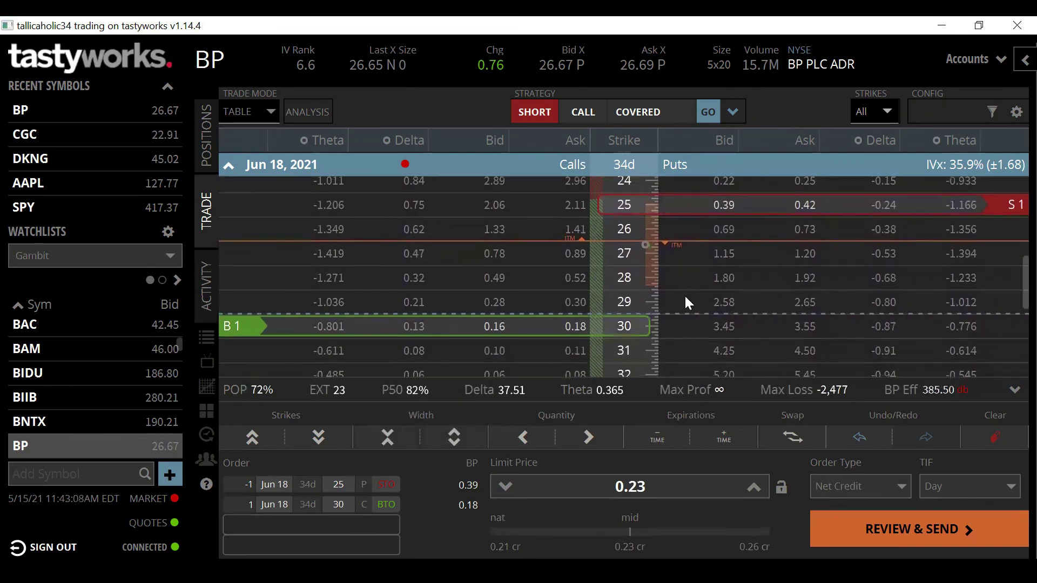
left_click_drag(537, 312, 534, 299)
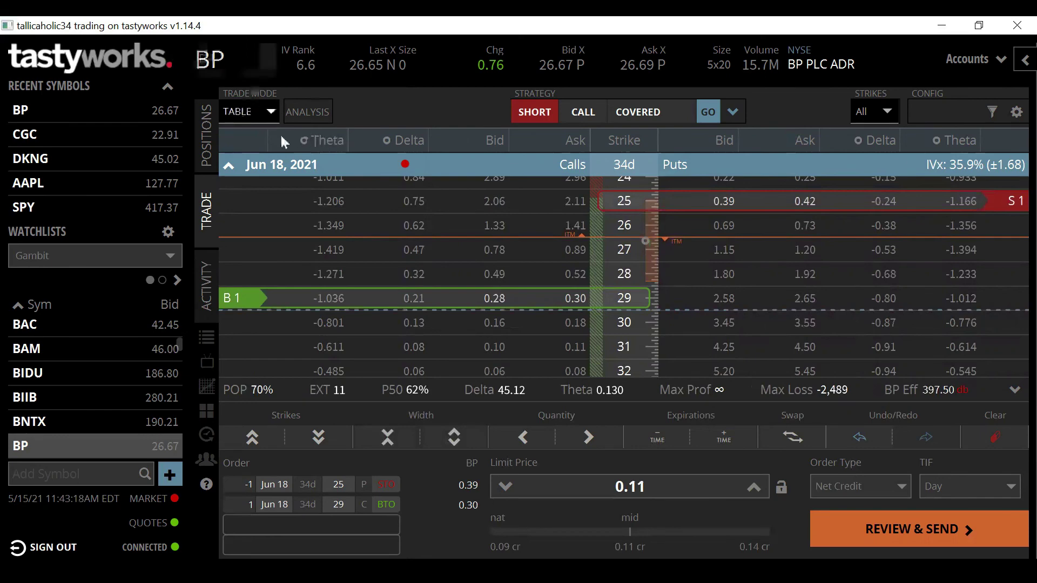
scroll(772, 270, "up", 1)
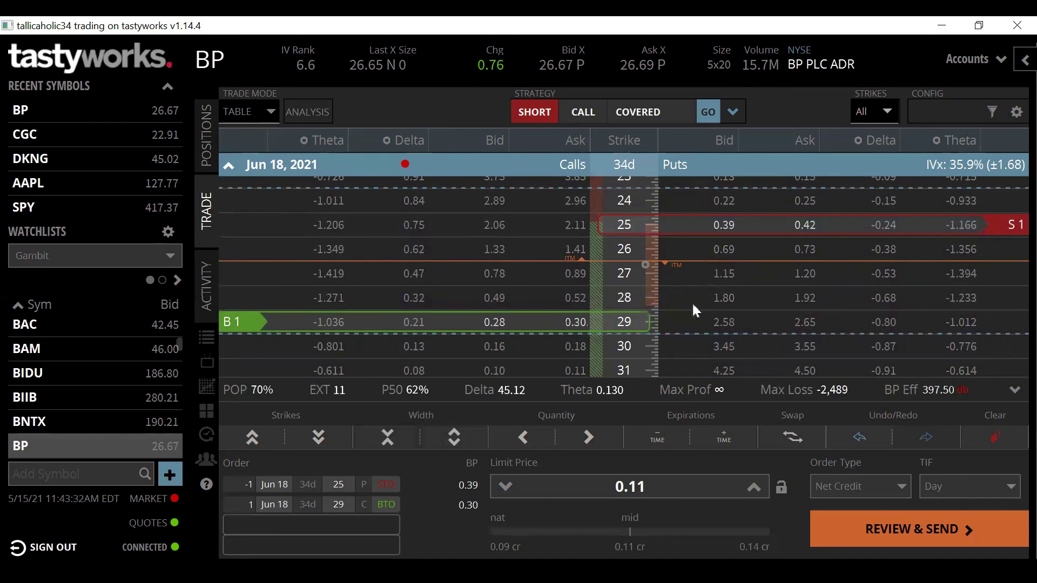
scroll(677, 305, "up", 1)
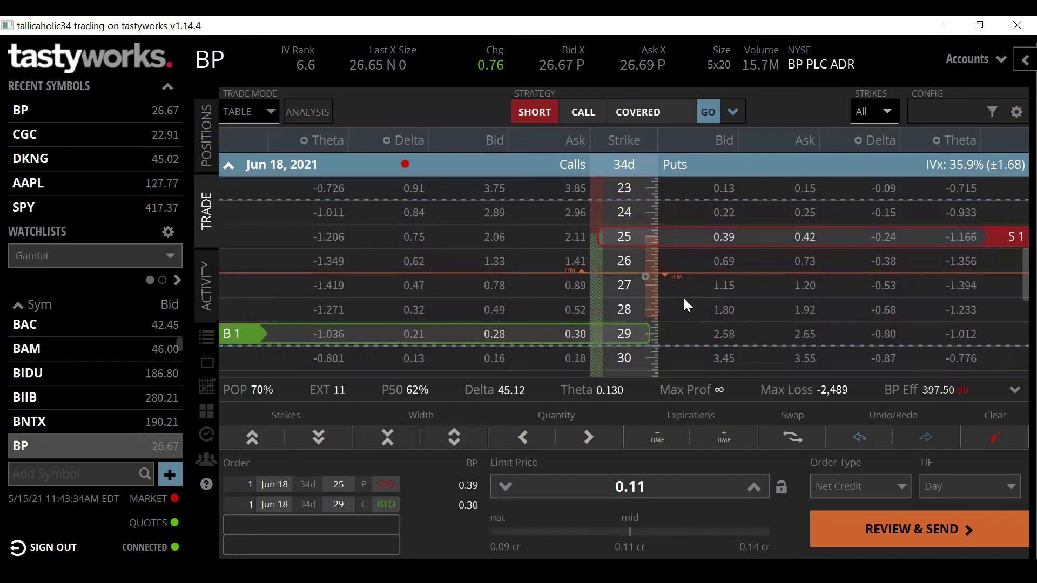